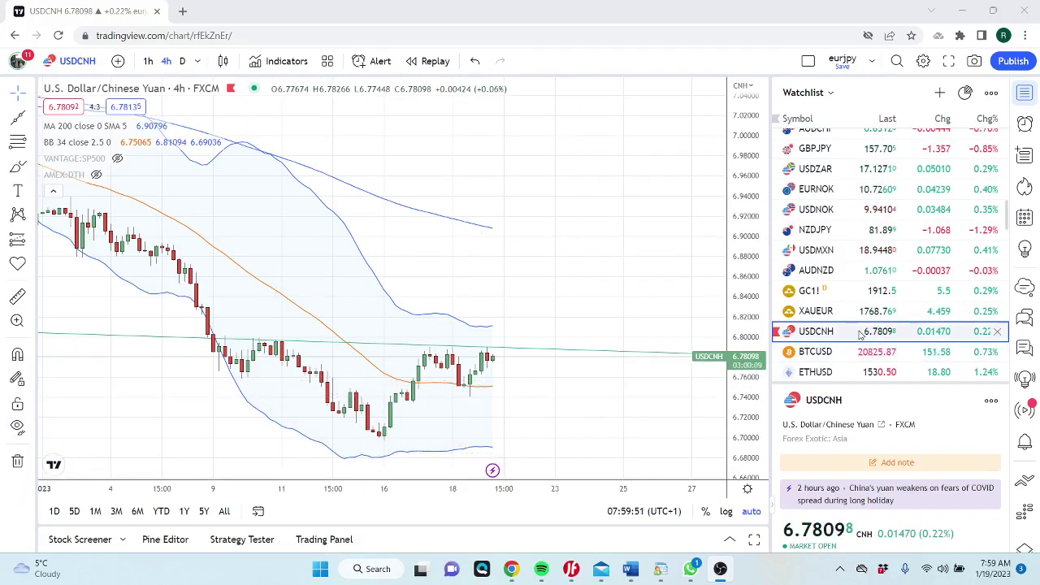
# Switch the chart from USDCNH to USDCHF on the 4-hour timeframe.
pyautogui.scroll(3, 861, 335)
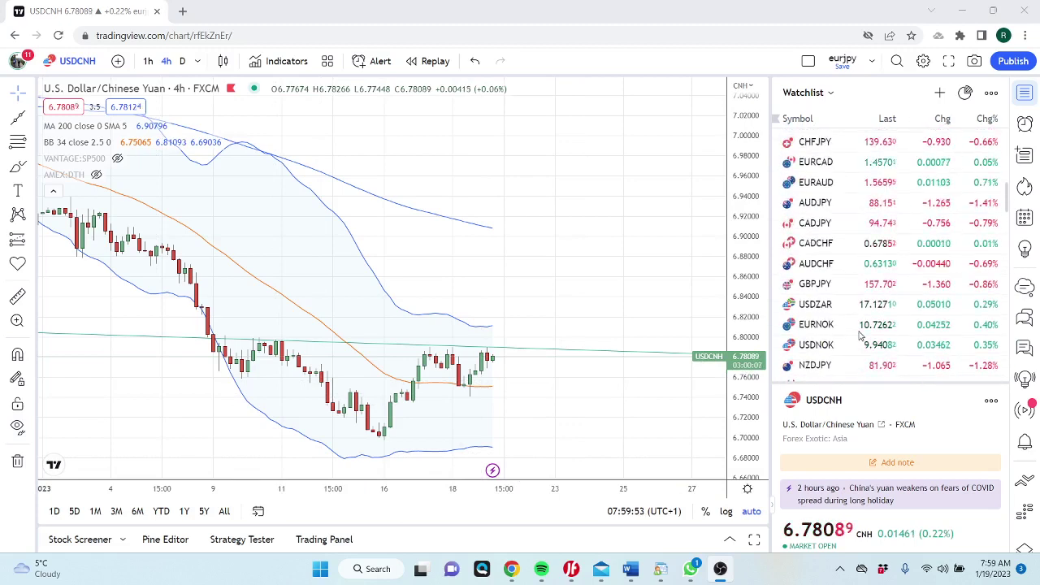
pyautogui.scroll(2, 861, 335)
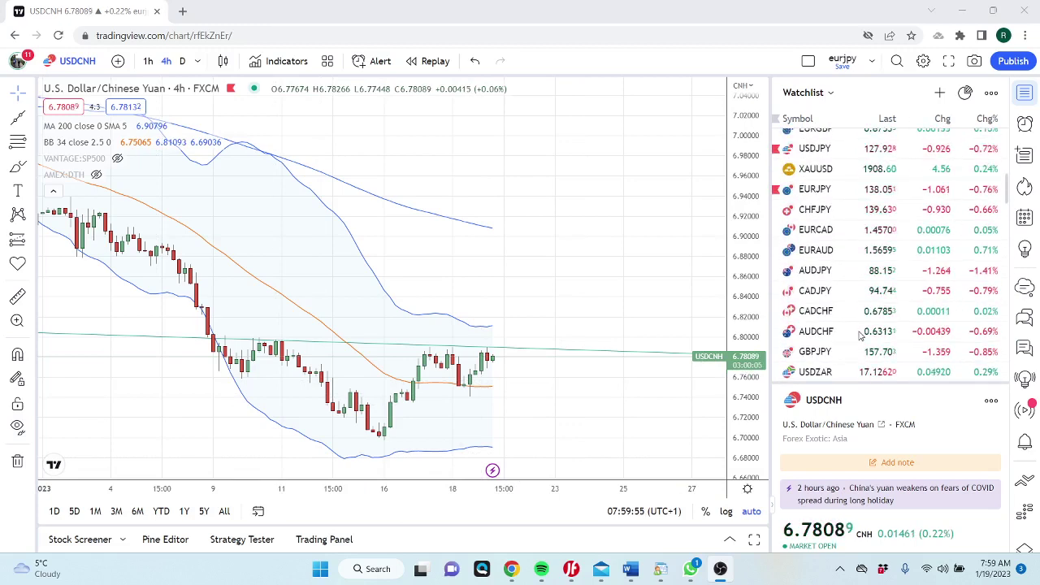
pyautogui.scroll(-3, 861, 334)
pyautogui.scroll(5, 861, 335)
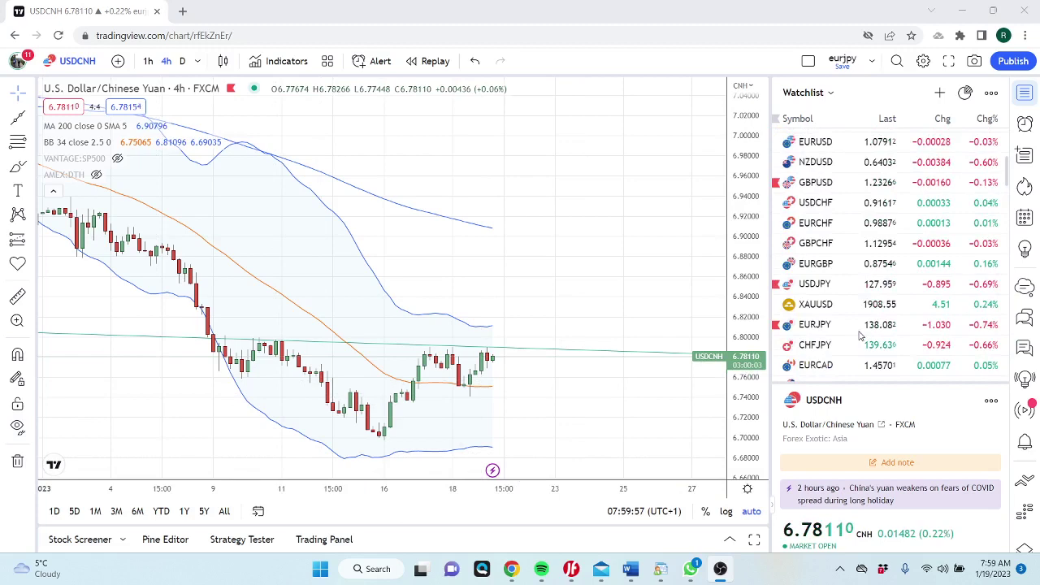
pyautogui.scroll(3, 861, 334)
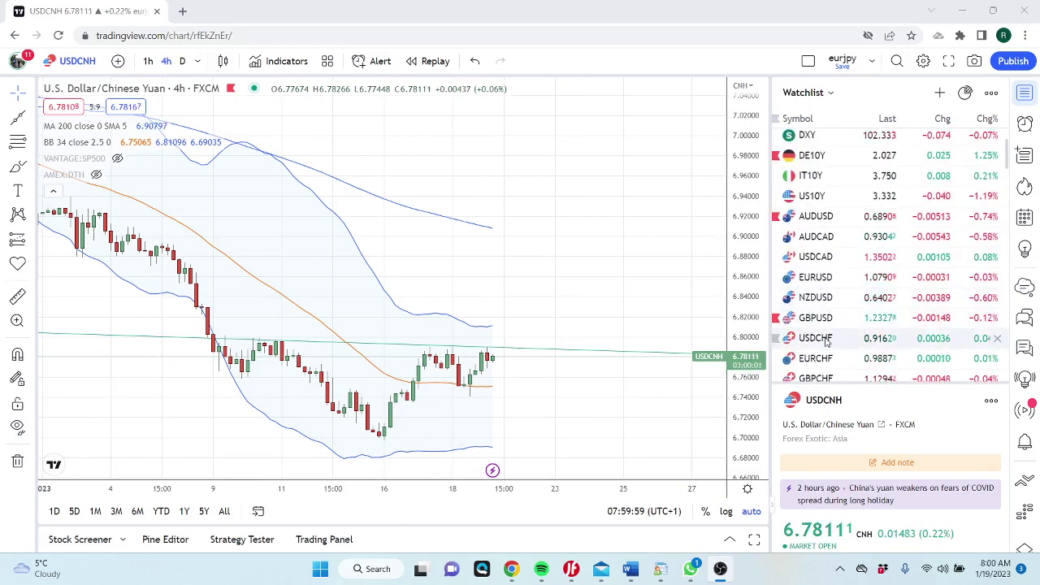
pyautogui.click(826, 341)
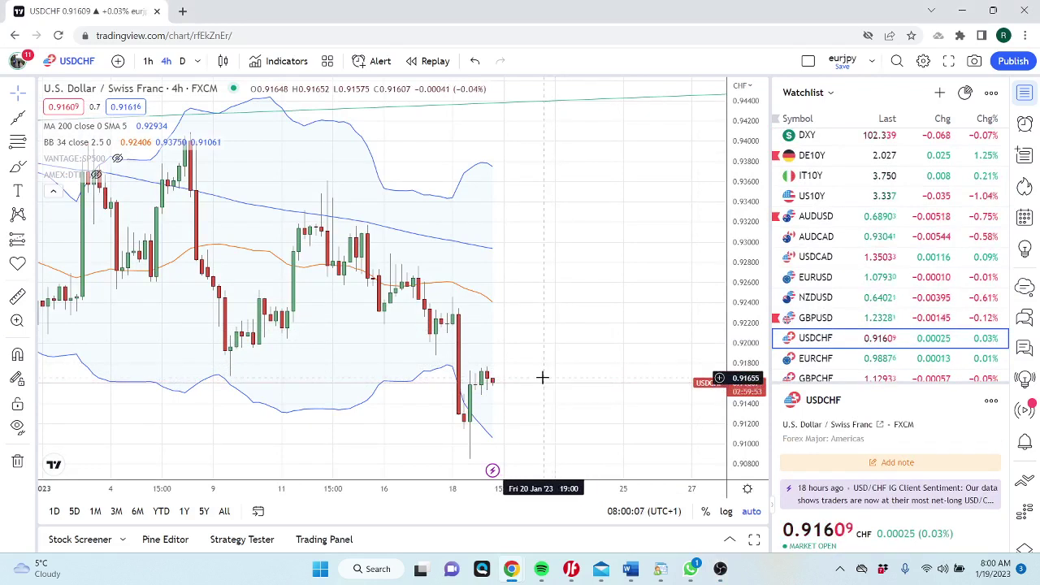
# Look at the 4-hour EURCHF chart, then show AUDUSD on the daily timeframe.
pyautogui.click(815, 358)
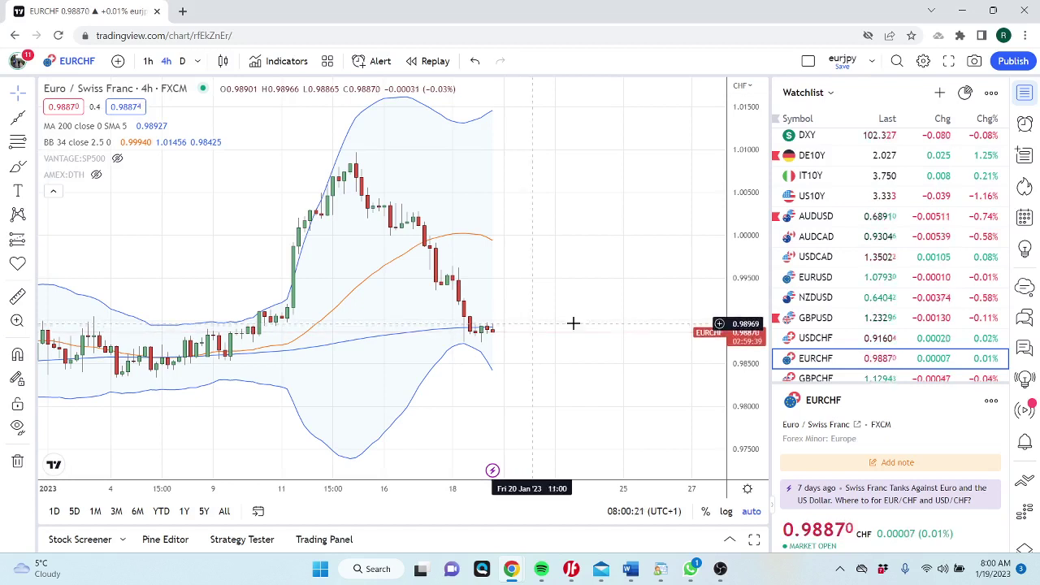
pyautogui.click(816, 216)
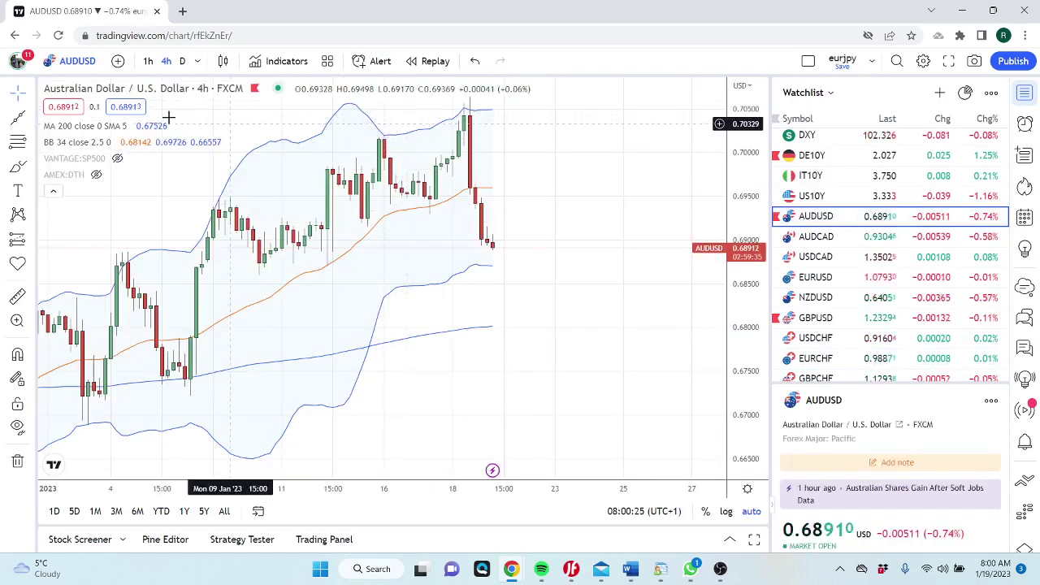
pyautogui.click(182, 61)
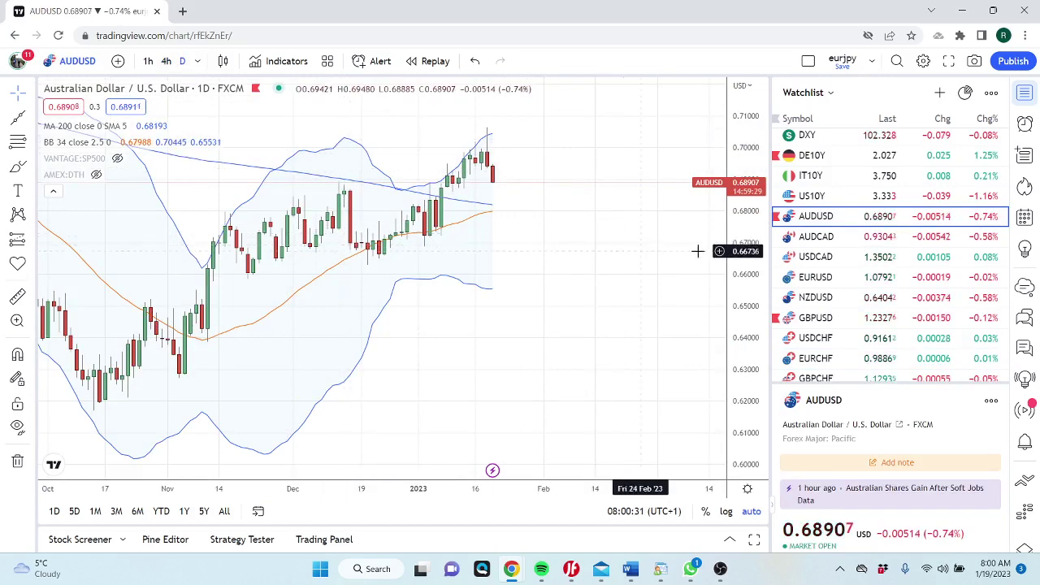
# Review the daily AUDCAD chart, then load the daily Light Crude Oil Futures (CL1!) chart.
pyautogui.click(815, 237)
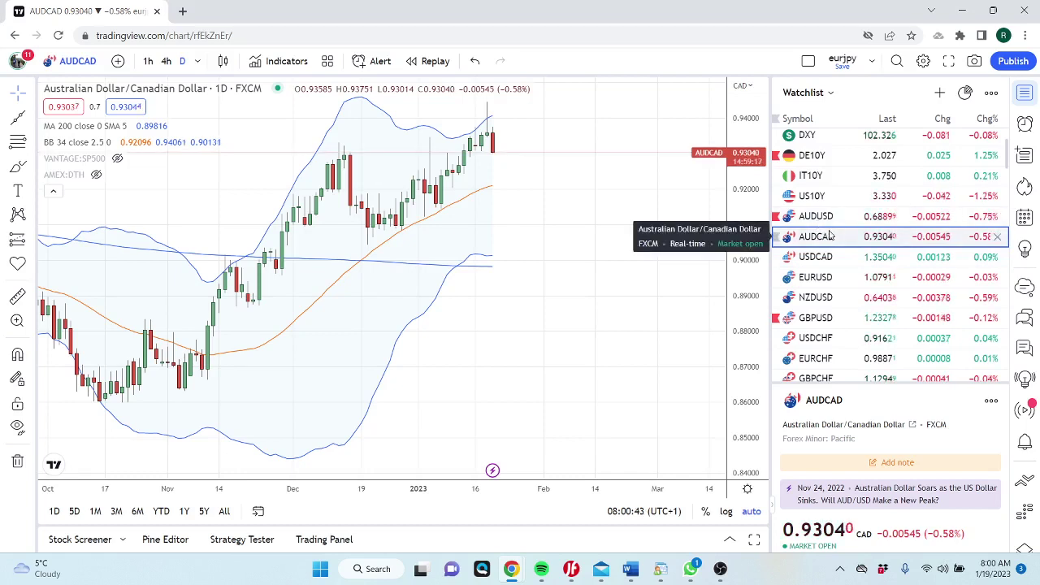
pyautogui.scroll(1, 857, 302)
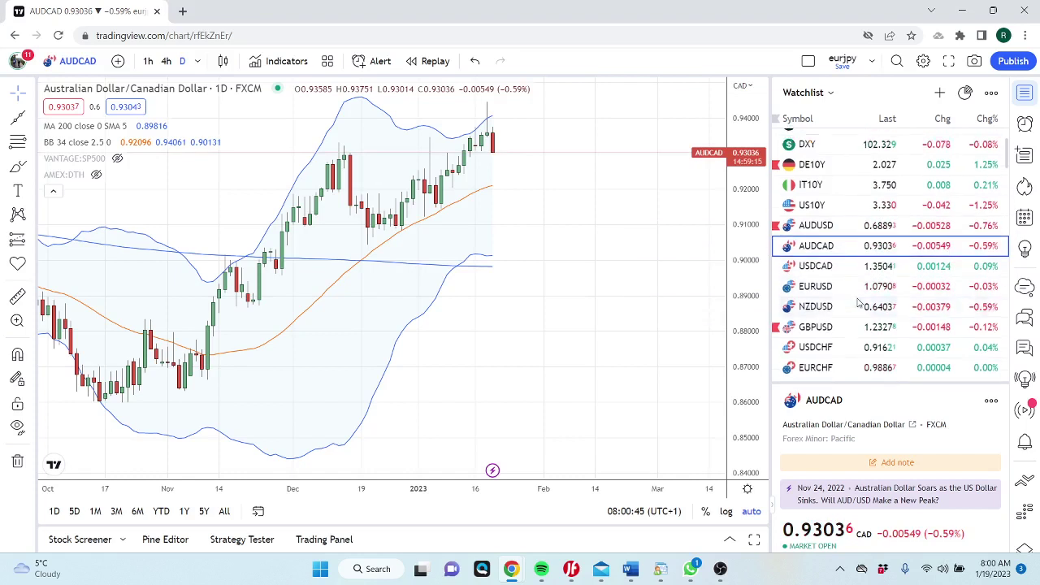
pyautogui.scroll(3, 856, 303)
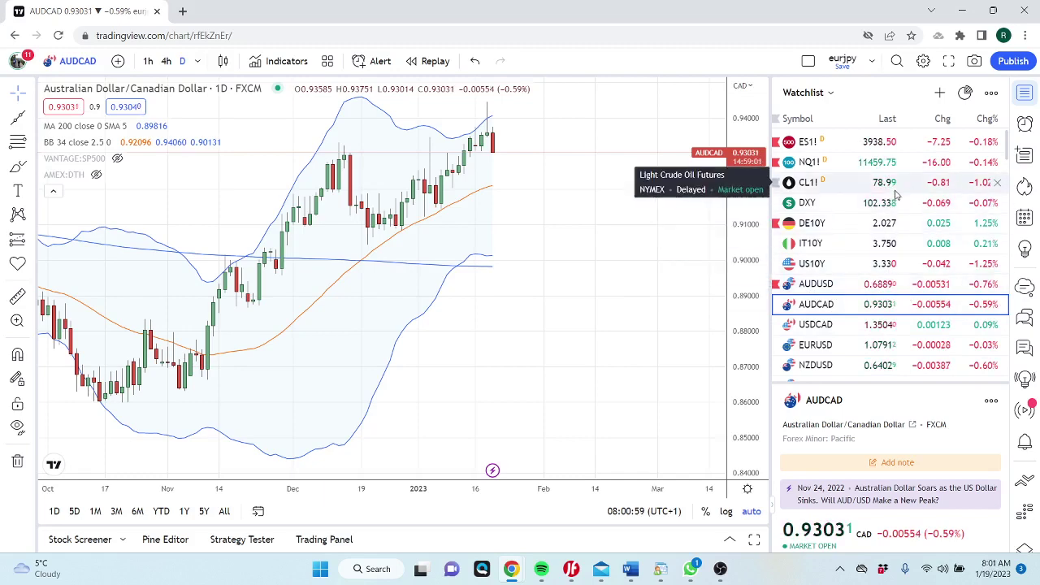
pyautogui.click(837, 188)
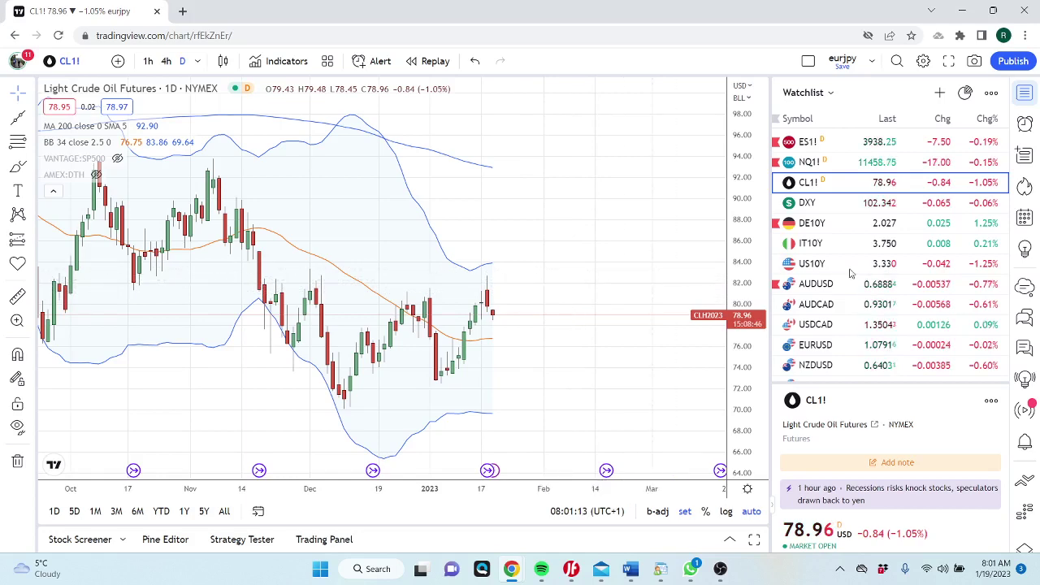
# Step through the daily ES1! and DXY charts, ending on daily EURUSD.
pyautogui.click(823, 143)
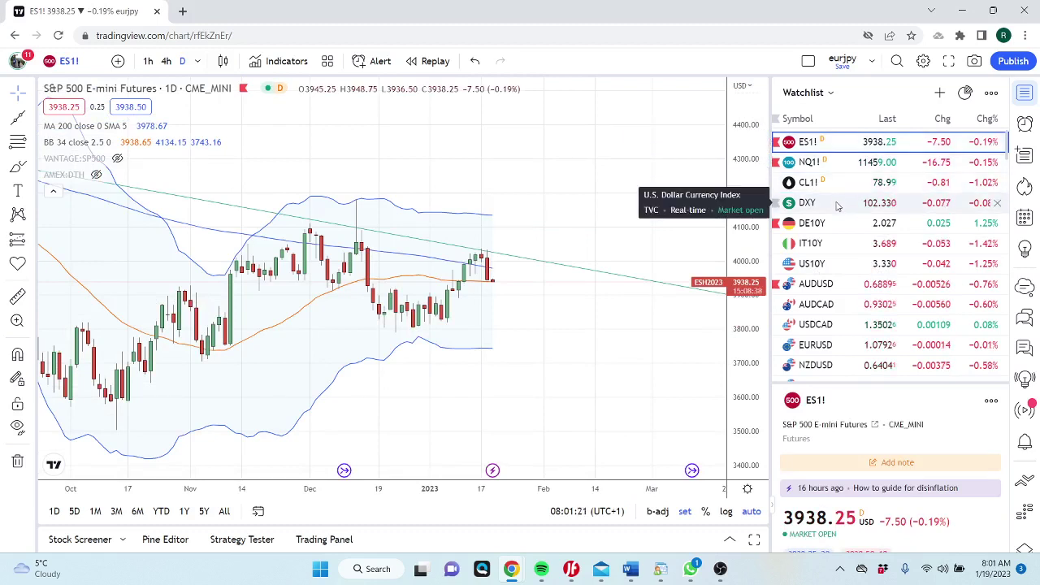
pyautogui.click(875, 206)
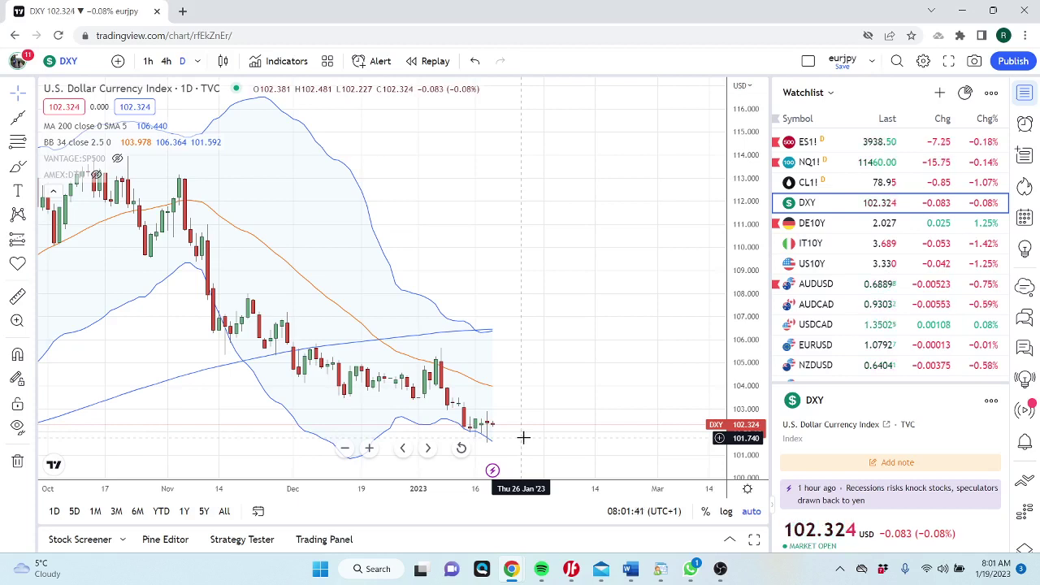
pyautogui.click(816, 345)
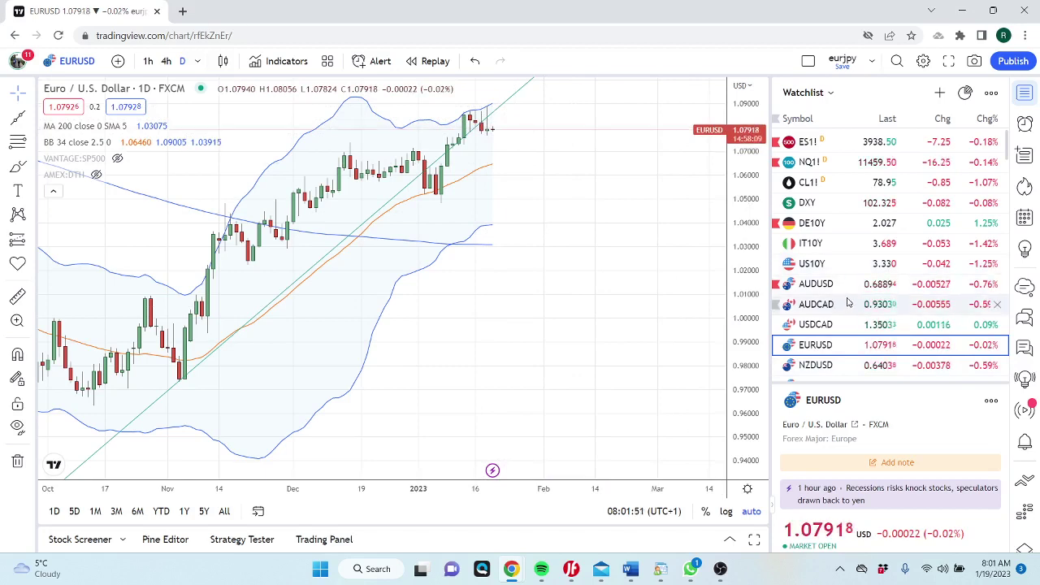
# View the daily US10Y yield chart, then return to daily AUDUSD.
pyautogui.click(830, 265)
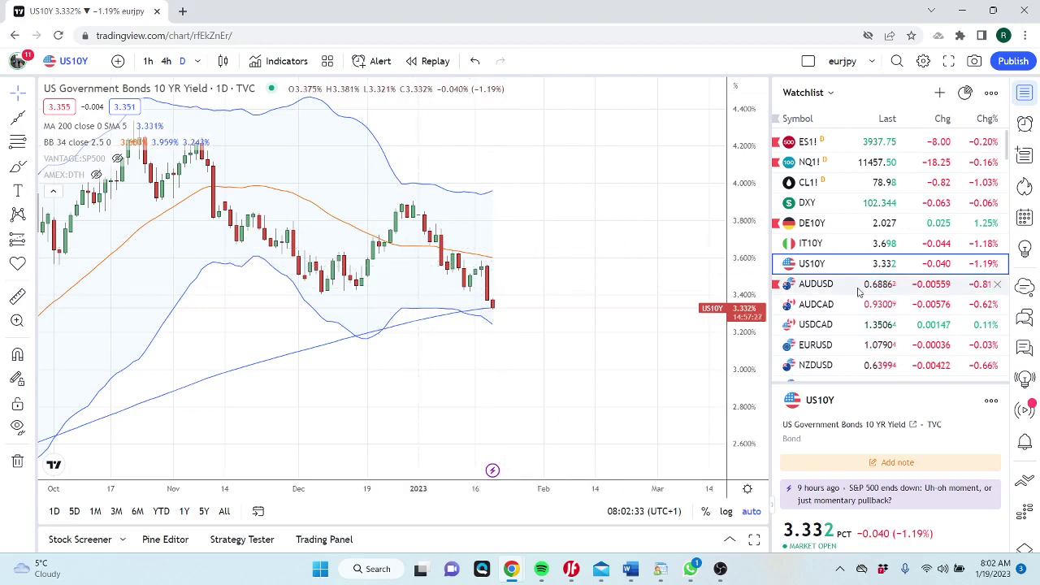
pyautogui.click(815, 283)
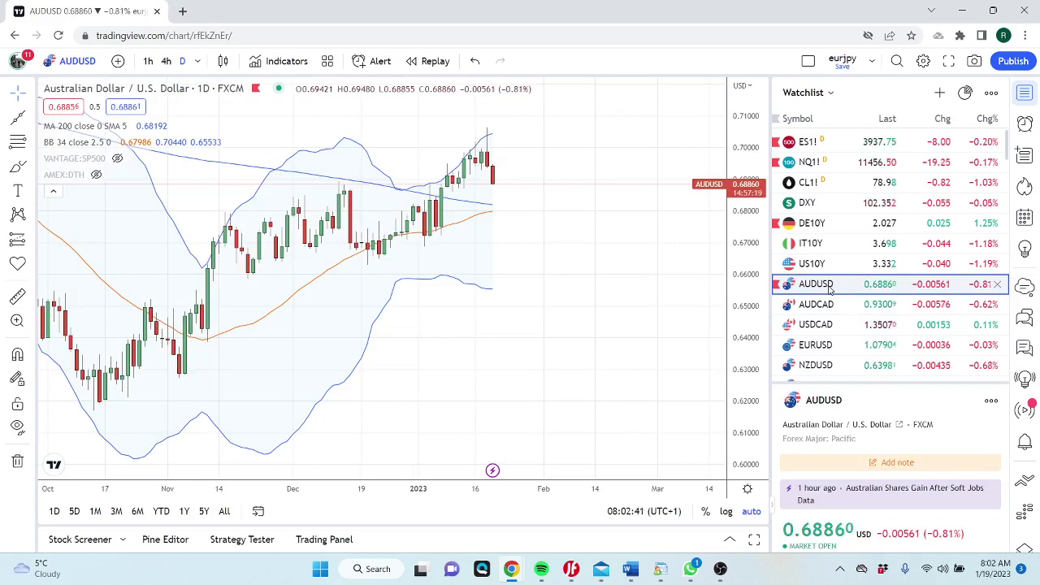
# Move through the daily USDCAD and EURCAD charts, ending on daily CADCHF.
pyautogui.click(838, 324)
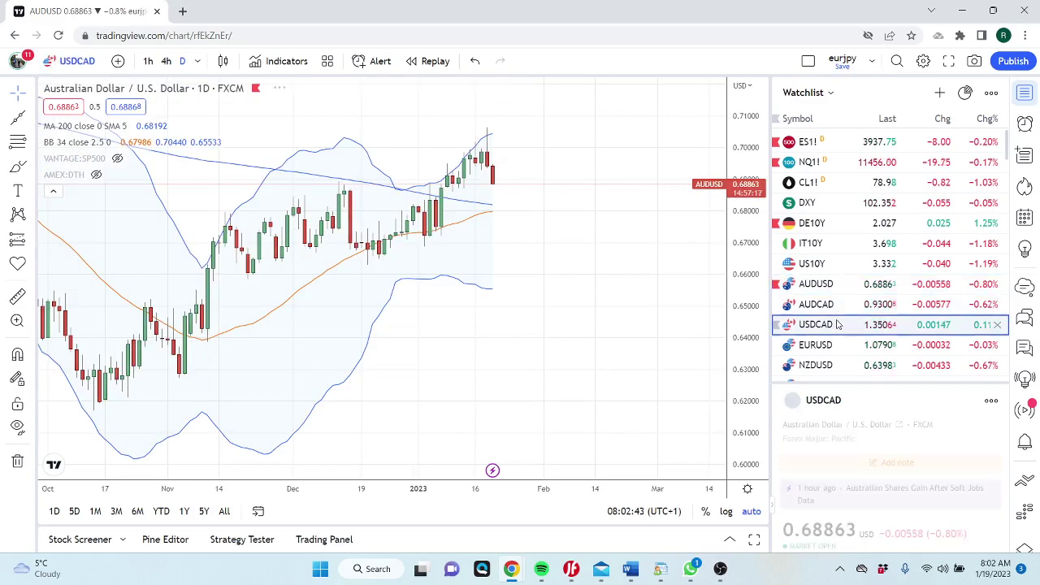
pyautogui.scroll(-3, 844, 315)
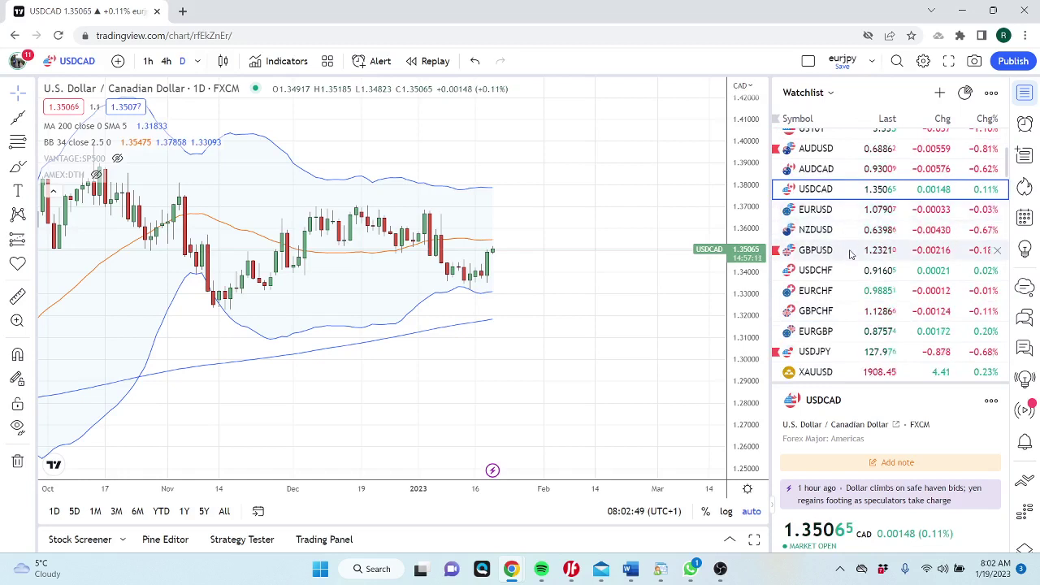
pyautogui.scroll(-4, 849, 260)
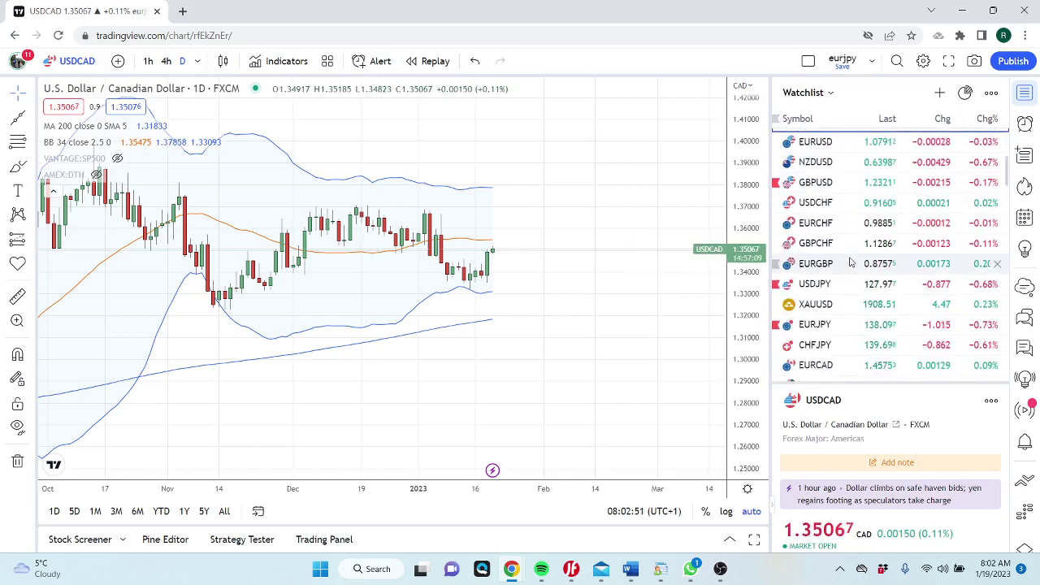
pyautogui.click(826, 233)
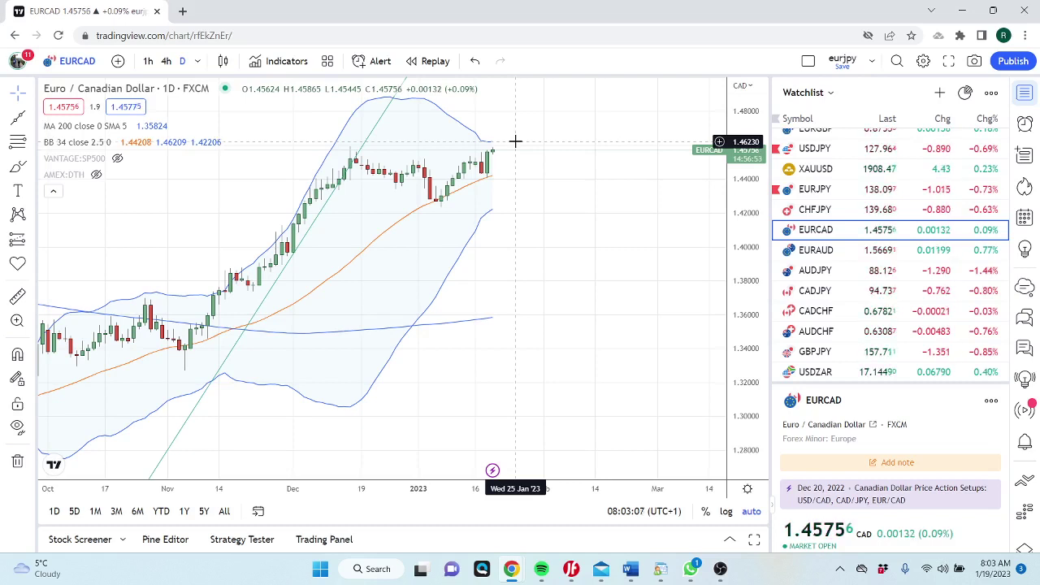
pyautogui.click(836, 313)
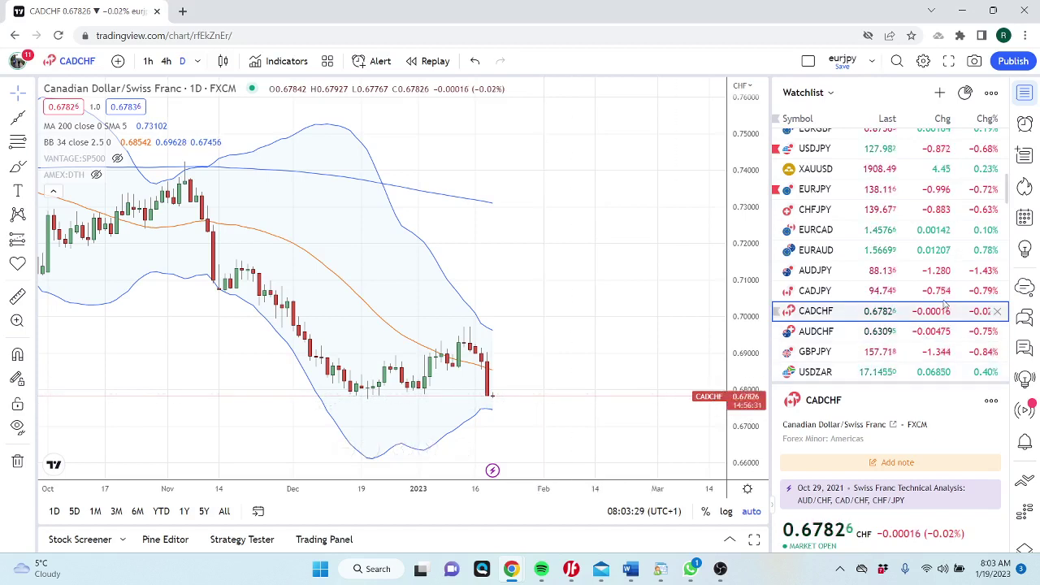
pyautogui.scroll(-2, 921, 297)
pyautogui.scroll(-1, 919, 299)
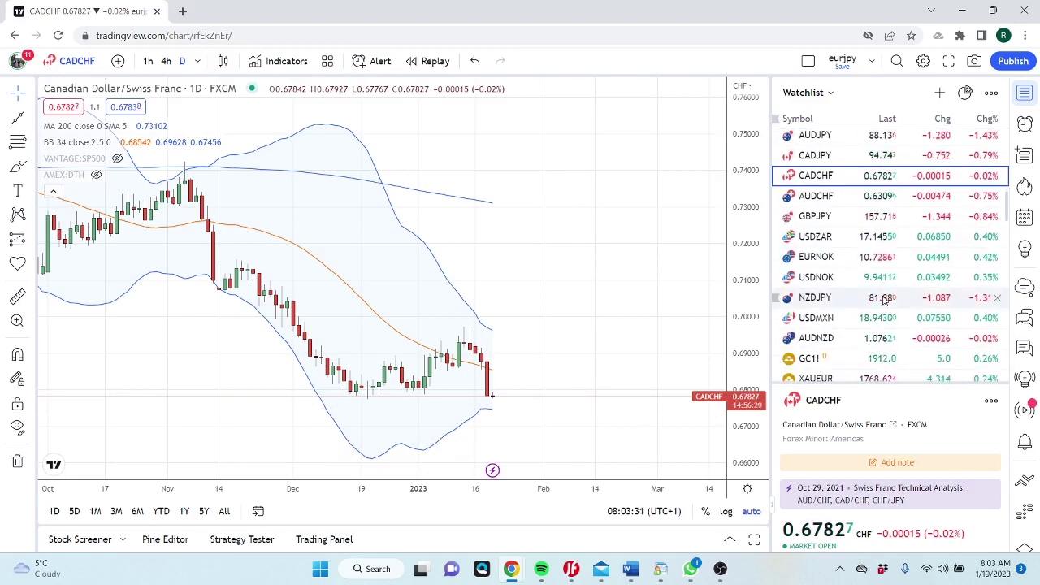
# Load the USDCNH chart and set it to the 4-hour timeframe.
pyautogui.scroll(-2, 878, 317)
pyautogui.click(859, 331)
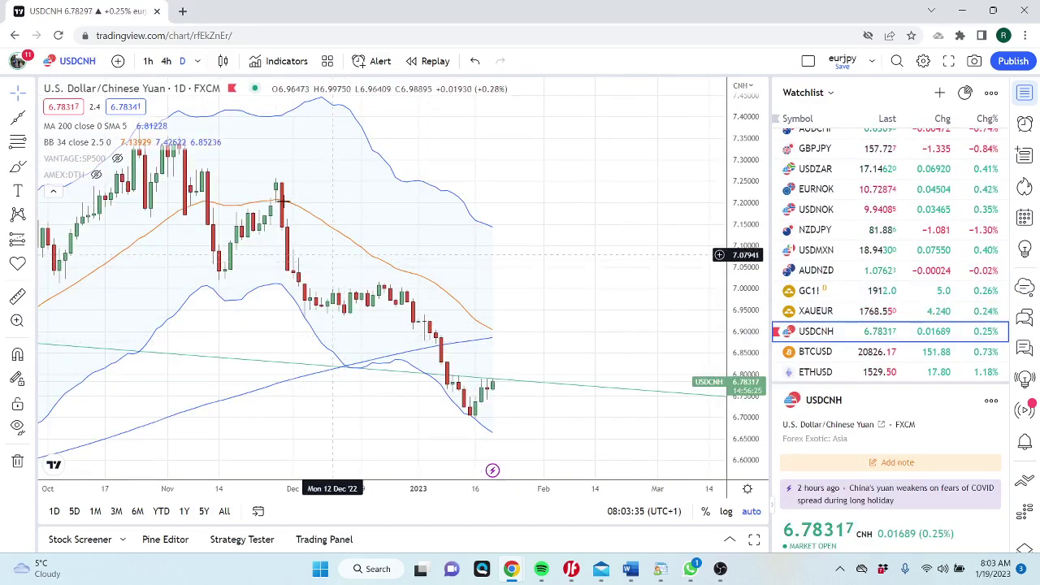
pyautogui.click(166, 62)
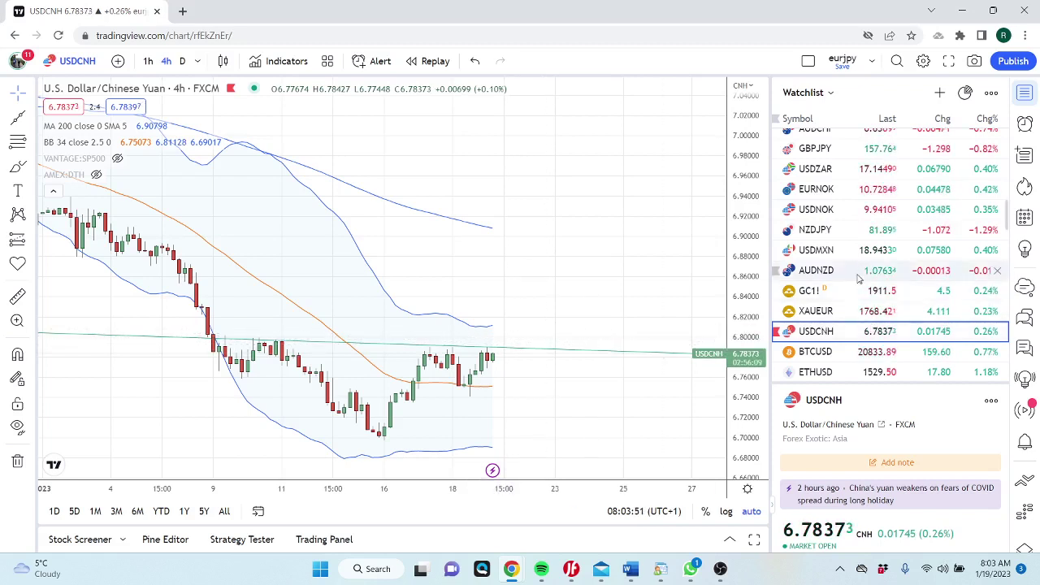
pyautogui.scroll(-2, 856, 279)
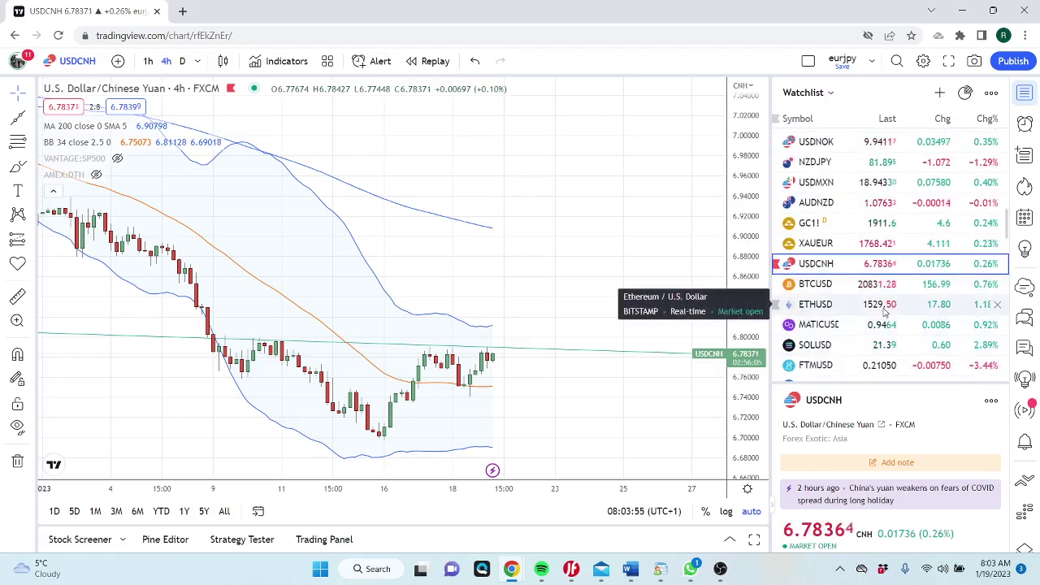
# Switch from USDCNH to the Bitstamp ETHUSD chart on the 4-hour timeframe.
pyautogui.click(872, 306)
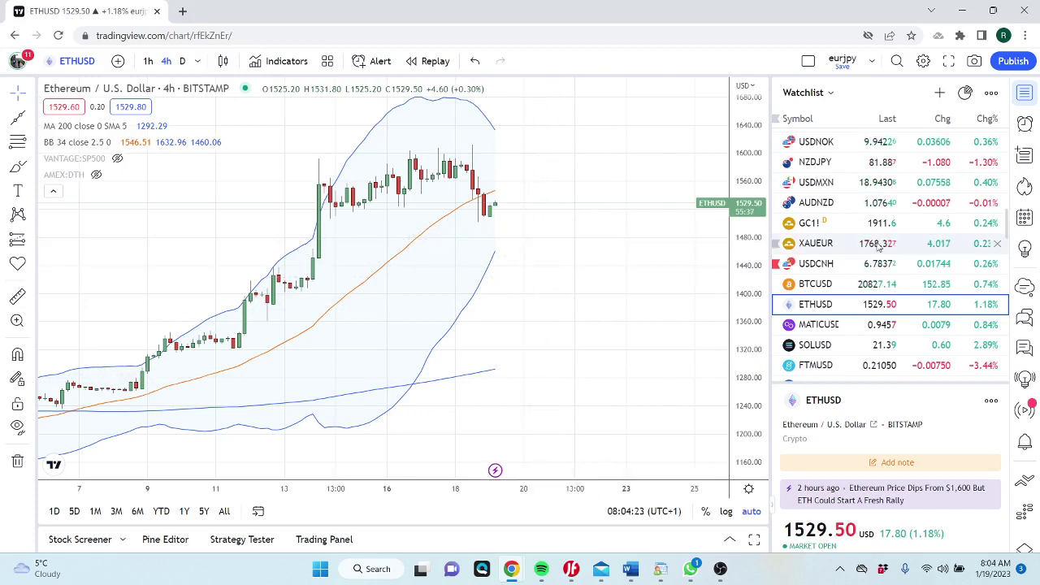
pyautogui.scroll(-2, 877, 246)
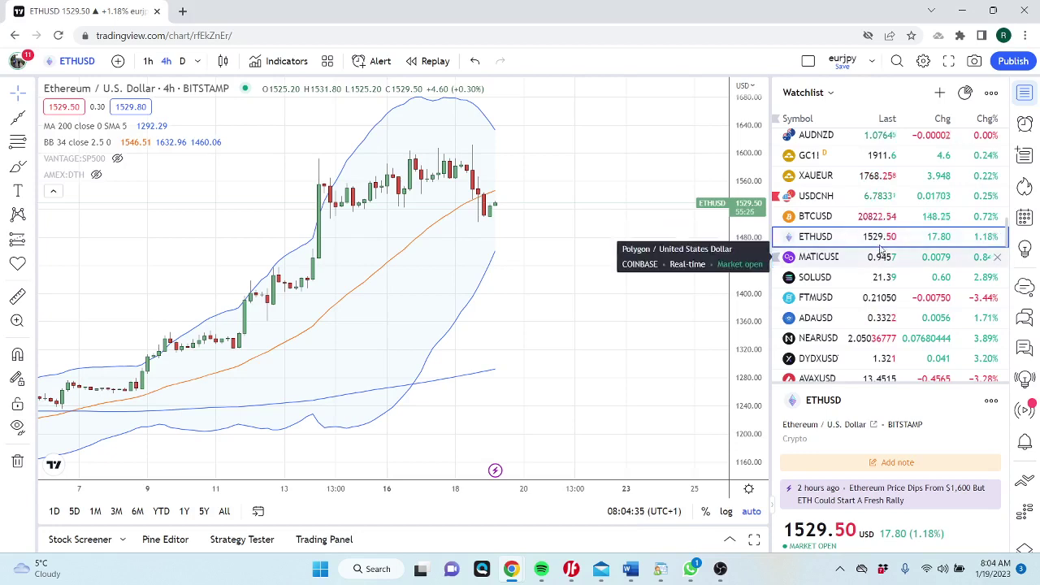
# Load the Coinbase MATICUSD 4-hour chart and browse further down the watchlist.
pyautogui.click(840, 259)
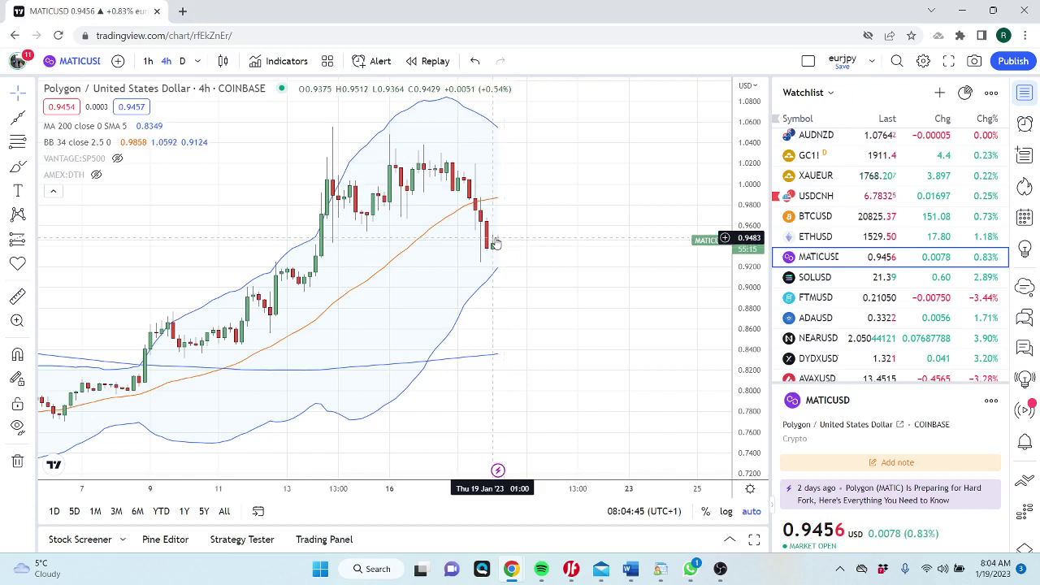
pyautogui.scroll(-3, 934, 252)
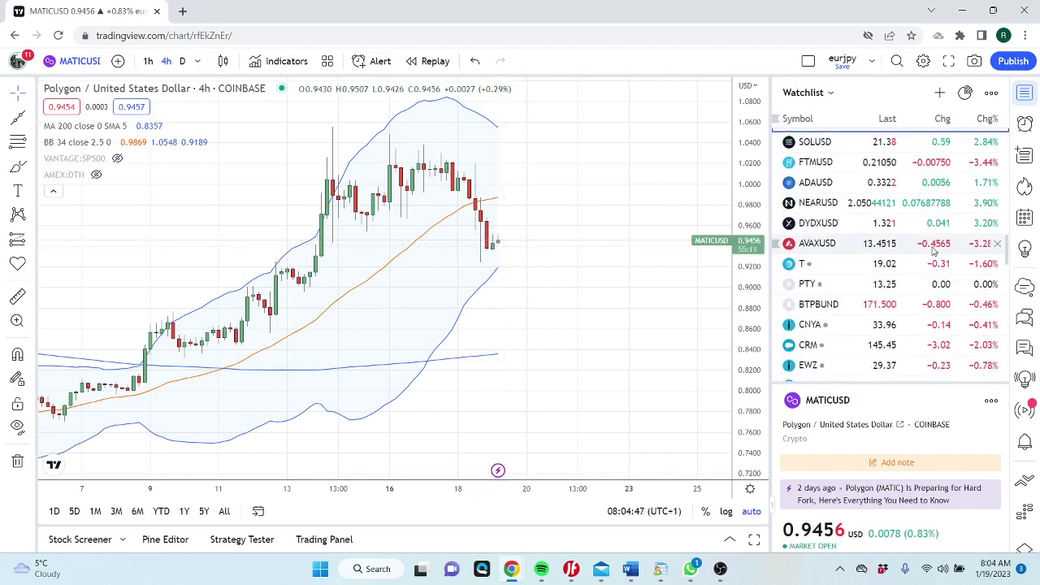
pyautogui.scroll(-6, 934, 252)
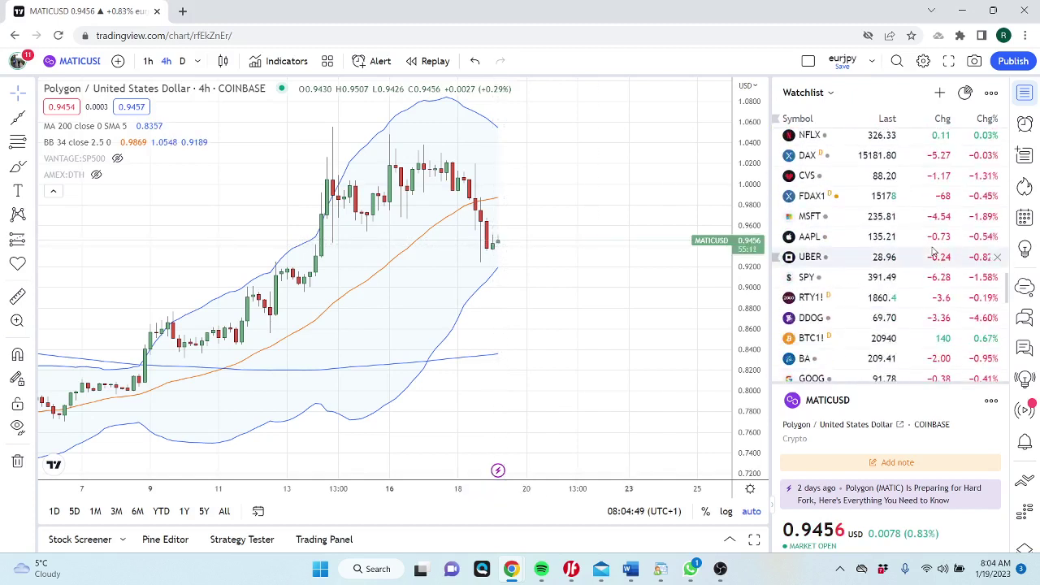
pyautogui.scroll(4, 934, 252)
pyautogui.scroll(-4, 934, 252)
pyautogui.scroll(-3, 932, 252)
pyautogui.scroll(-3, 929, 254)
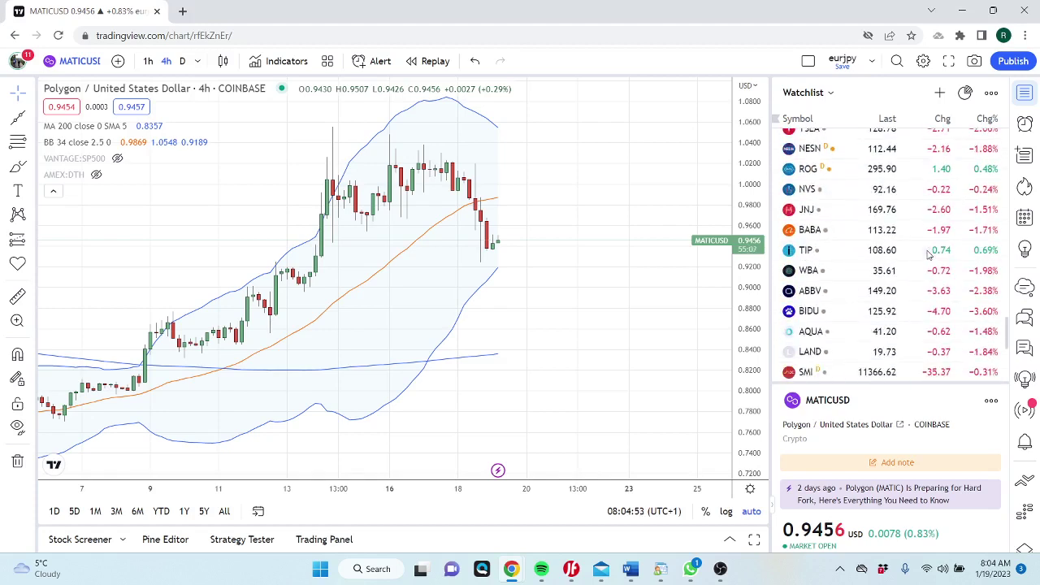
pyautogui.scroll(8, 928, 254)
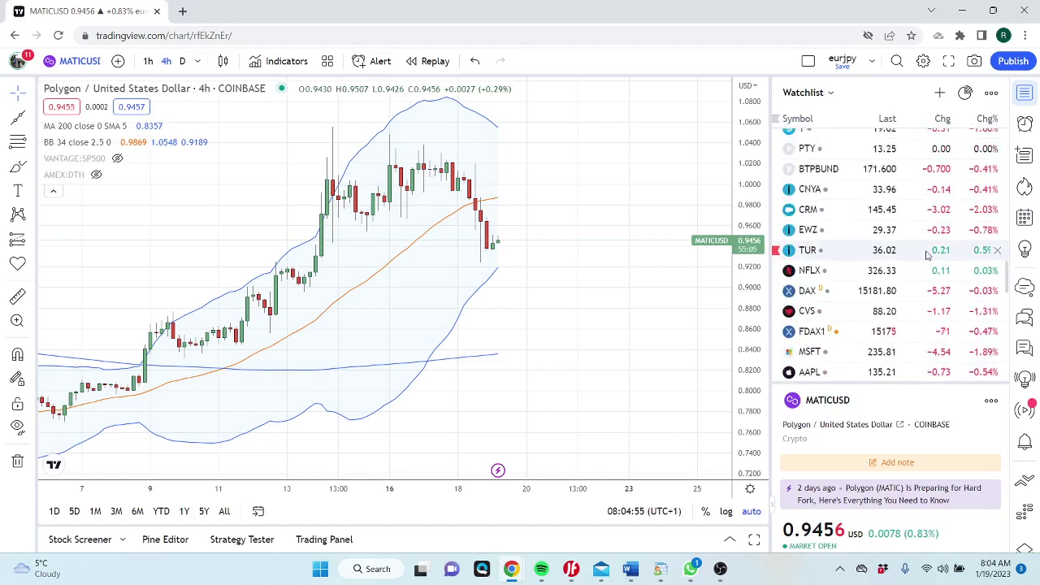
pyautogui.scroll(2, 926, 254)
pyautogui.scroll(-3, 926, 254)
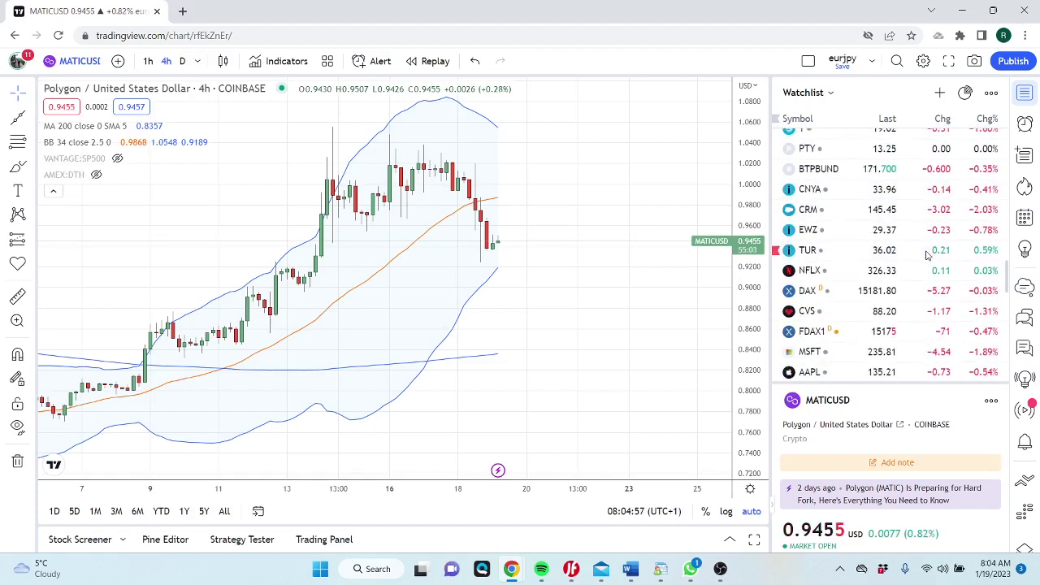
pyautogui.scroll(-1, 926, 254)
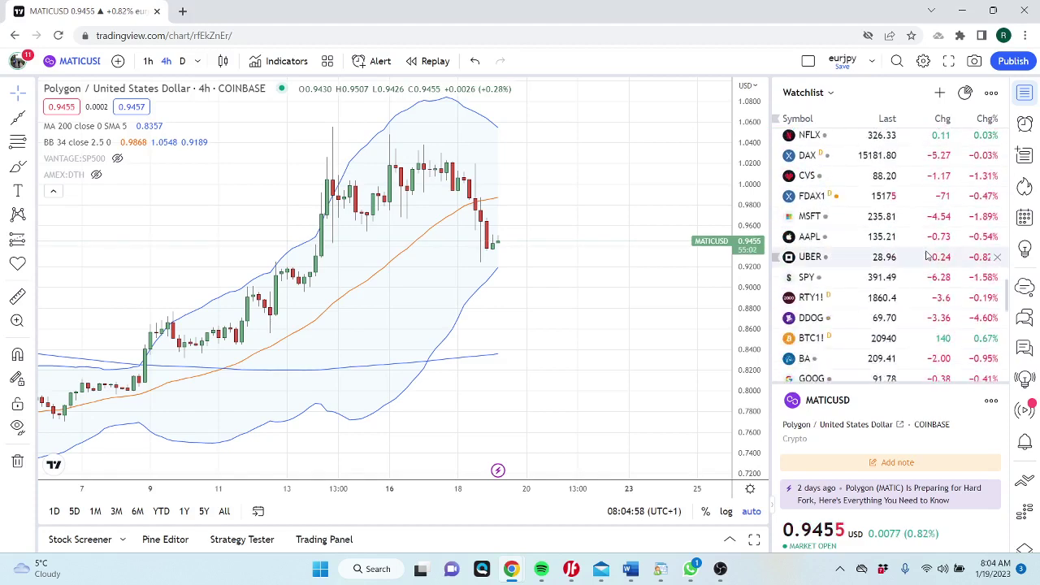
# Switch from MATICUSD to the NASDAQ AAPL 4-hour chart.
pyautogui.click(885, 244)
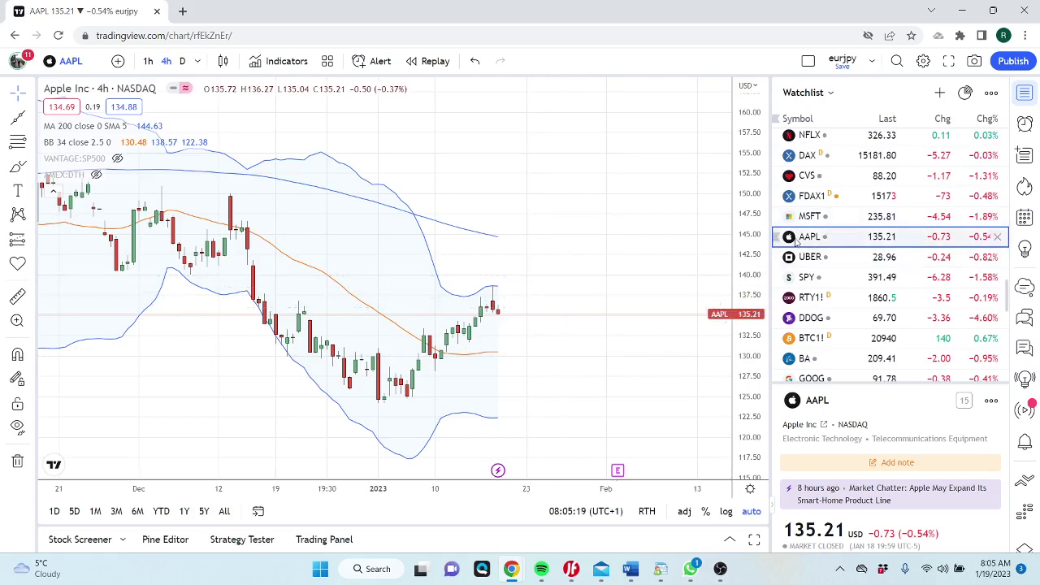
# Load Microsoft (MSFT) from the watchlist on the 4-hour chart with 200 SMA and Bollinger Bands.
pyautogui.click(817, 222)
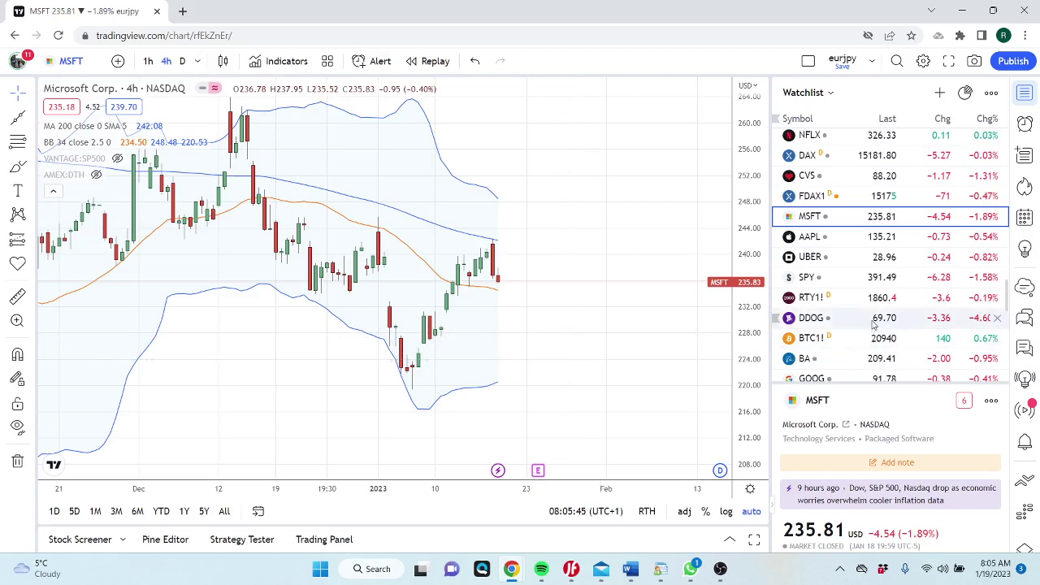
pyautogui.scroll(3, 875, 323)
pyautogui.scroll(10, 874, 323)
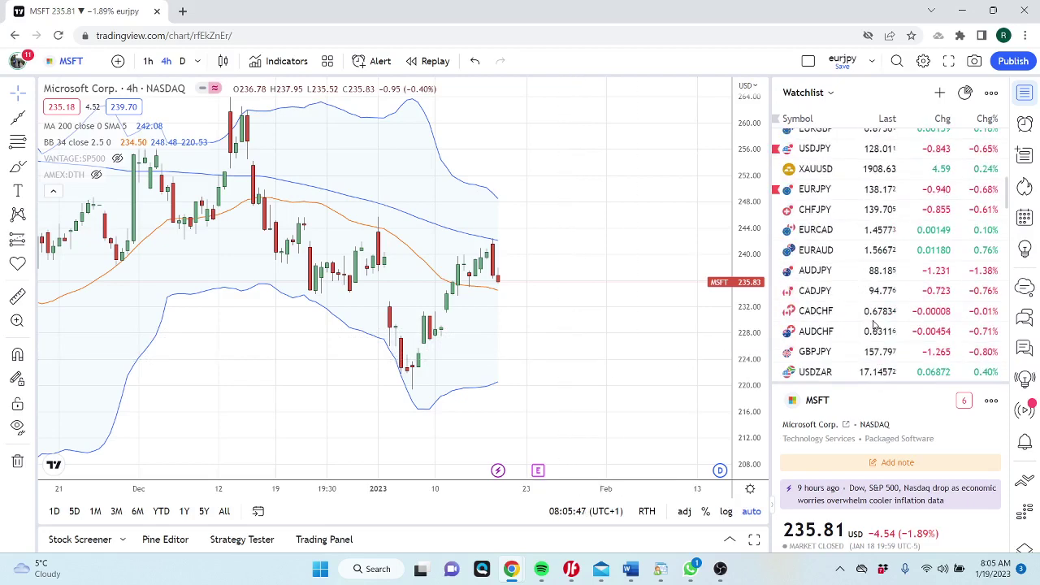
pyautogui.scroll(3, 875, 324)
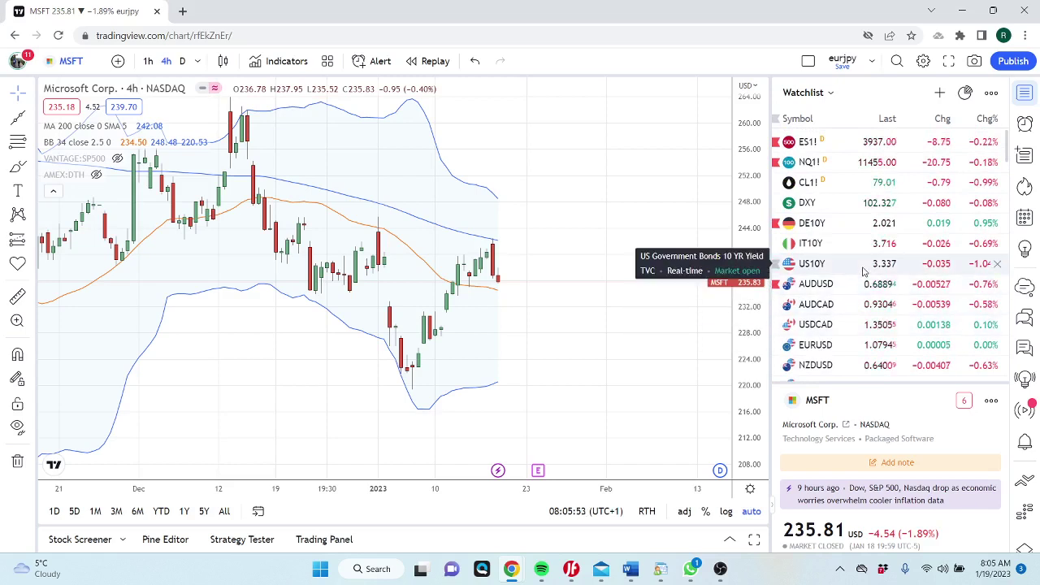
pyautogui.scroll(-3, 866, 284)
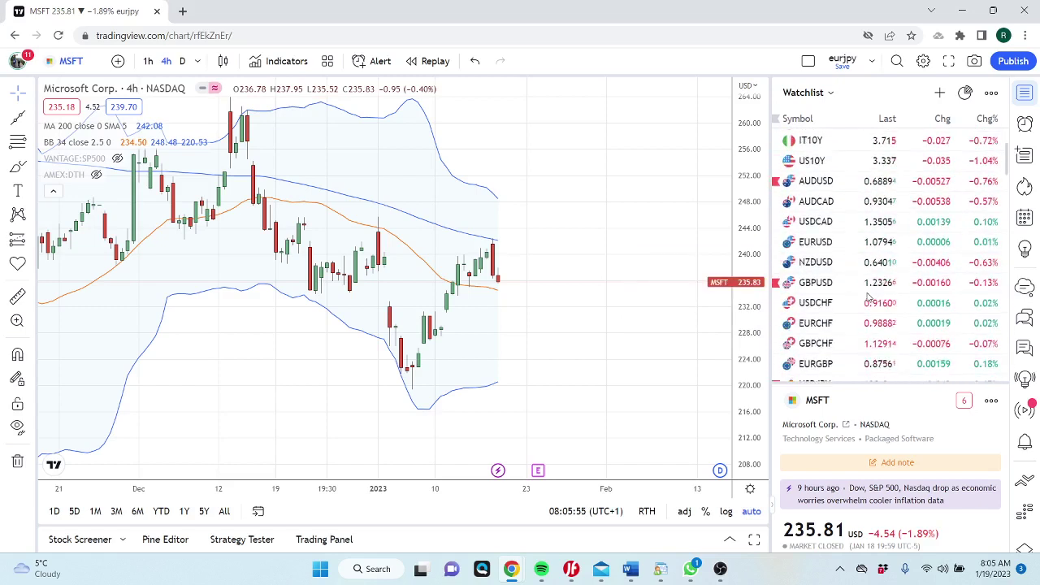
pyautogui.scroll(-2, 867, 297)
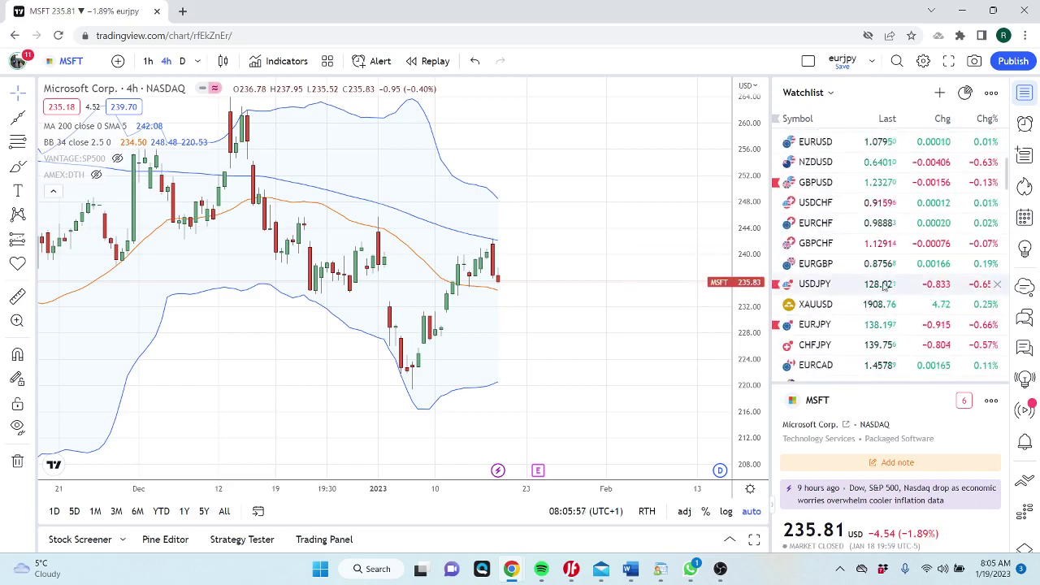
pyautogui.scroll(-4, 879, 264)
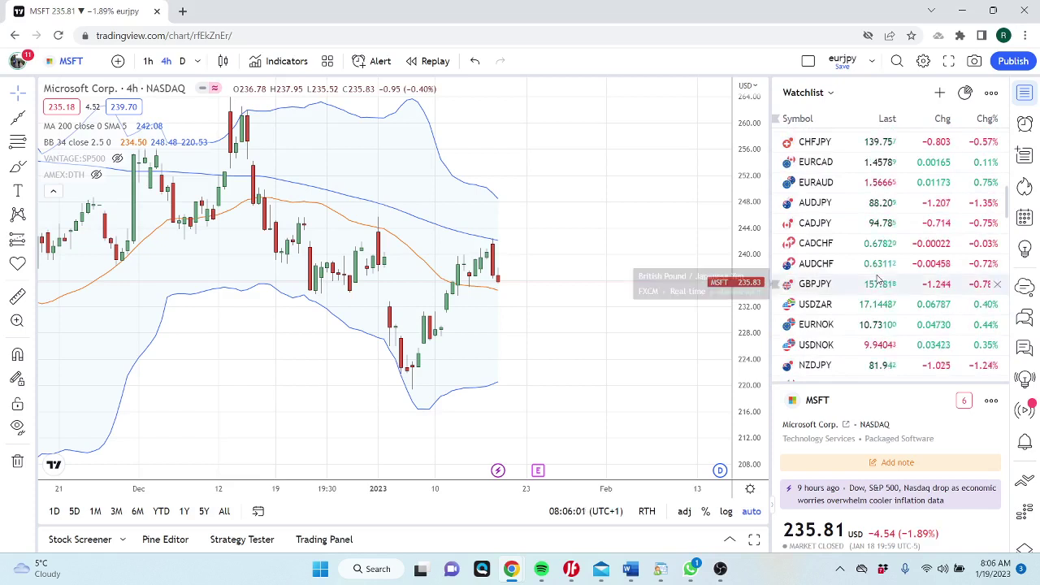
pyautogui.scroll(-2, 877, 278)
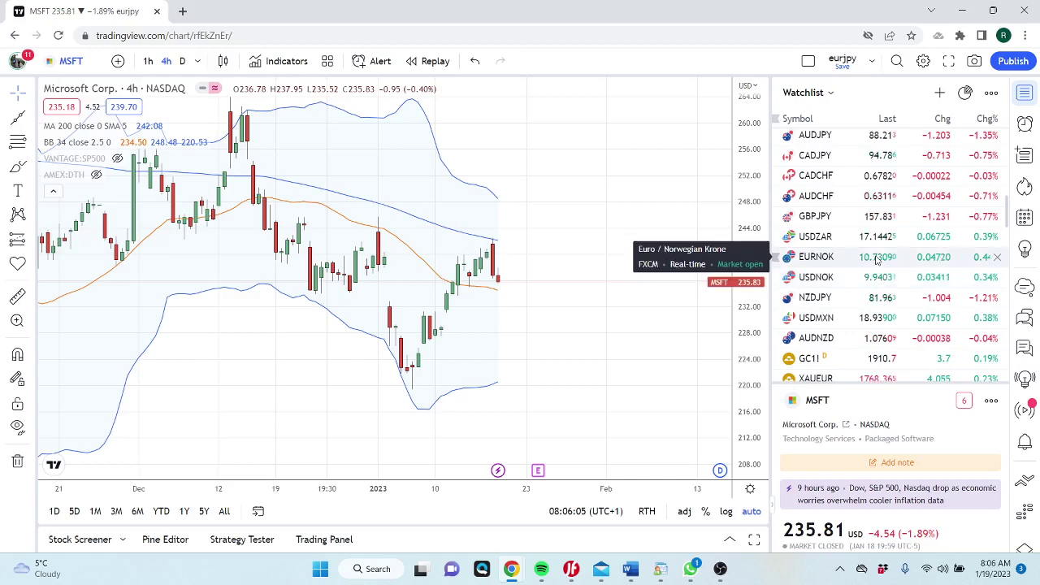
# Load USDMXN (FXCM) from the watchlist and switch it to the daily timeframe.
pyautogui.click(827, 318)
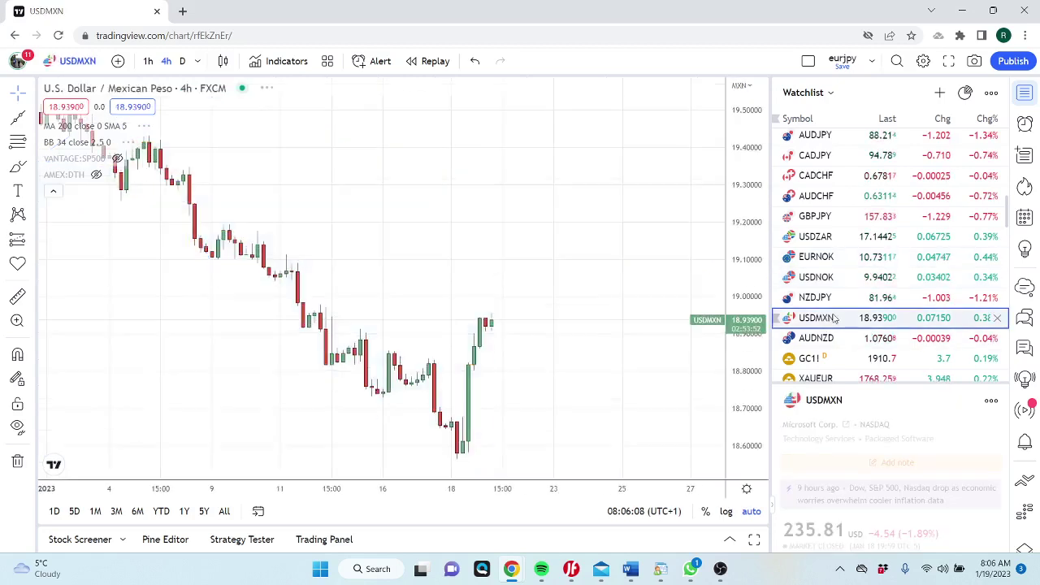
pyautogui.click(181, 61)
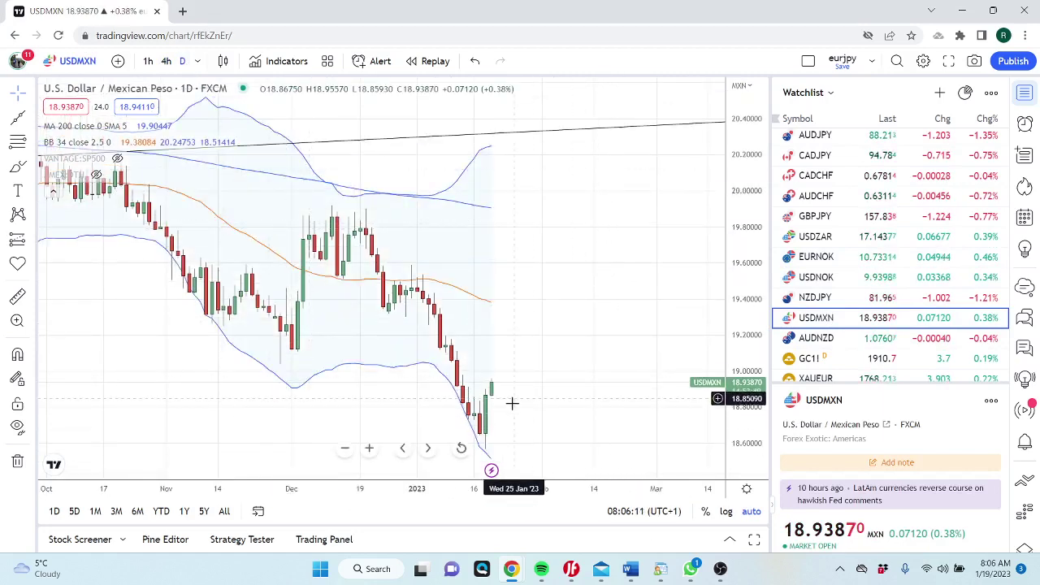